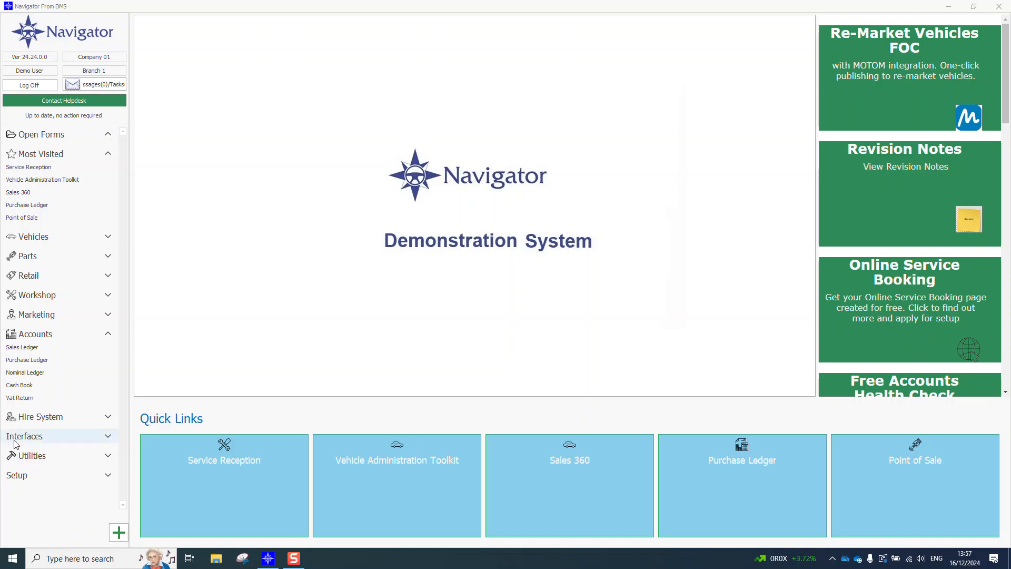
Step: Open the Nominal Ledger and start a new journal for posting
click(38, 373)
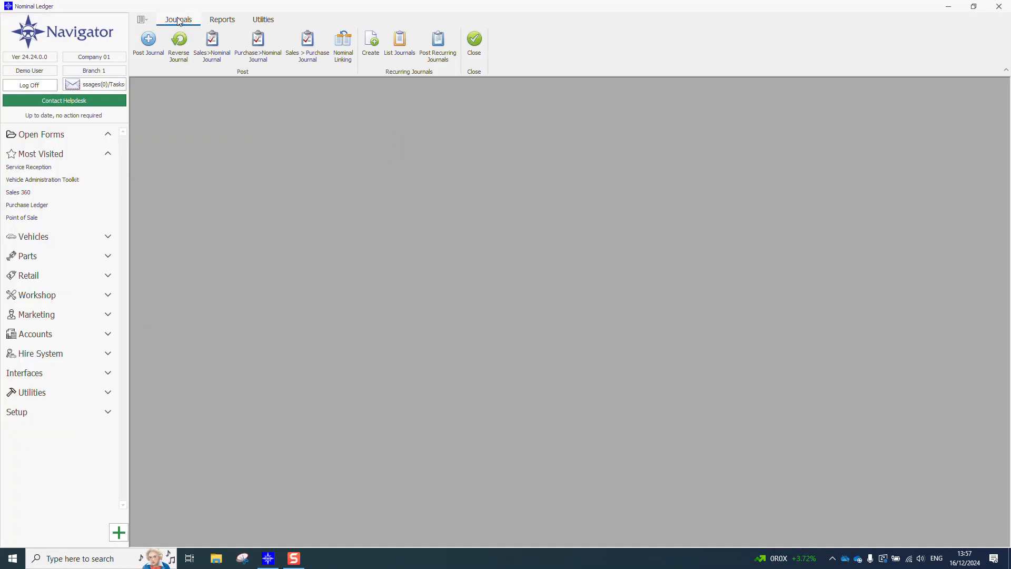
click(149, 54)
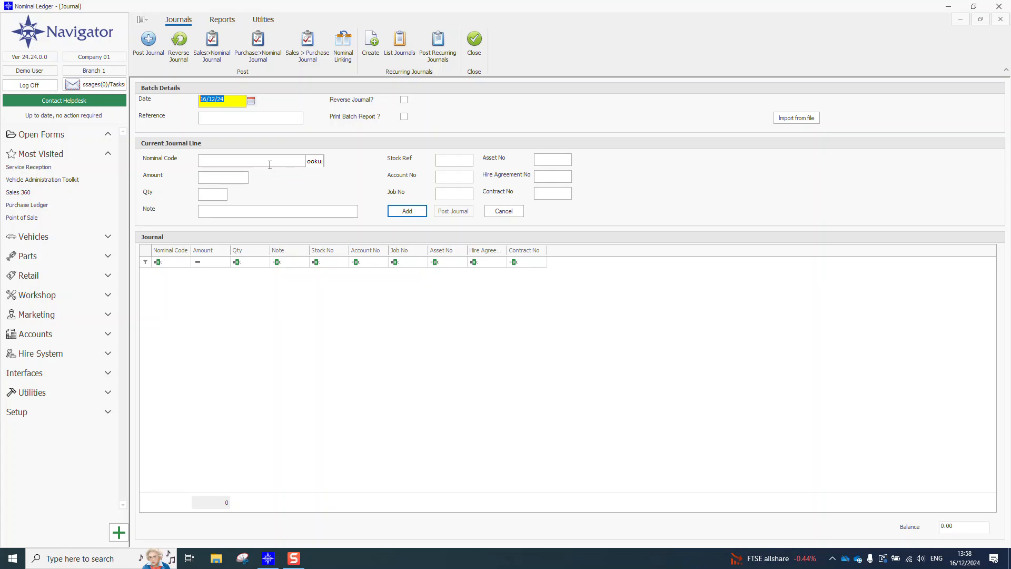
Step: View the shortcut list of nominal codes for the journal line and close it without choosing one
click(317, 163)
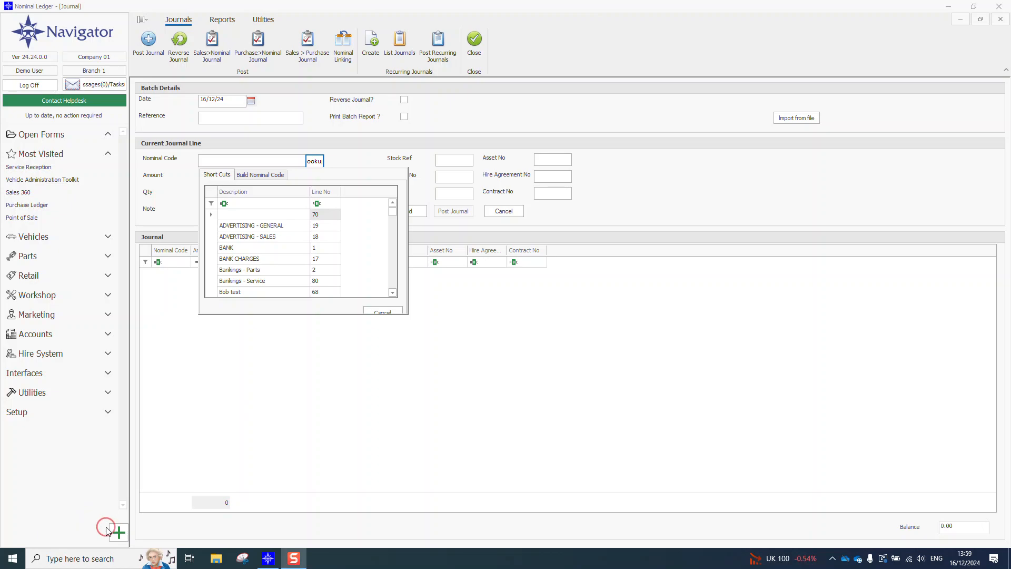
click(180, 179)
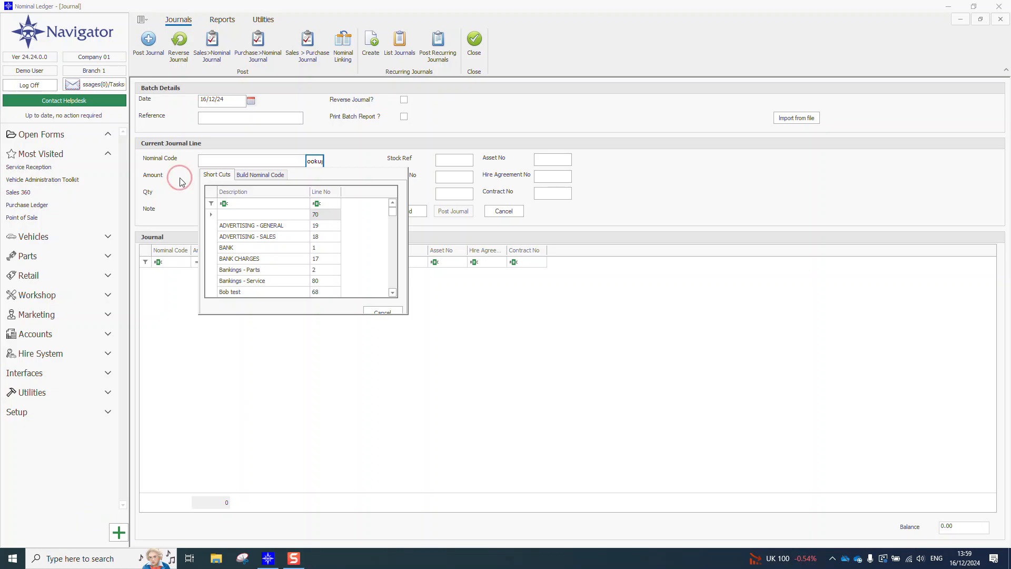
click(384, 311)
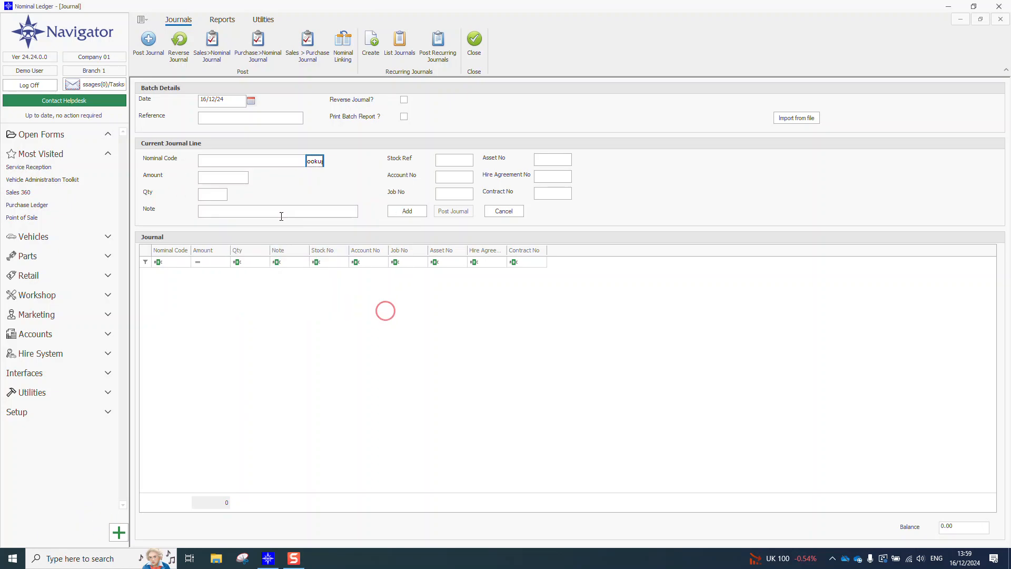
click(220, 180)
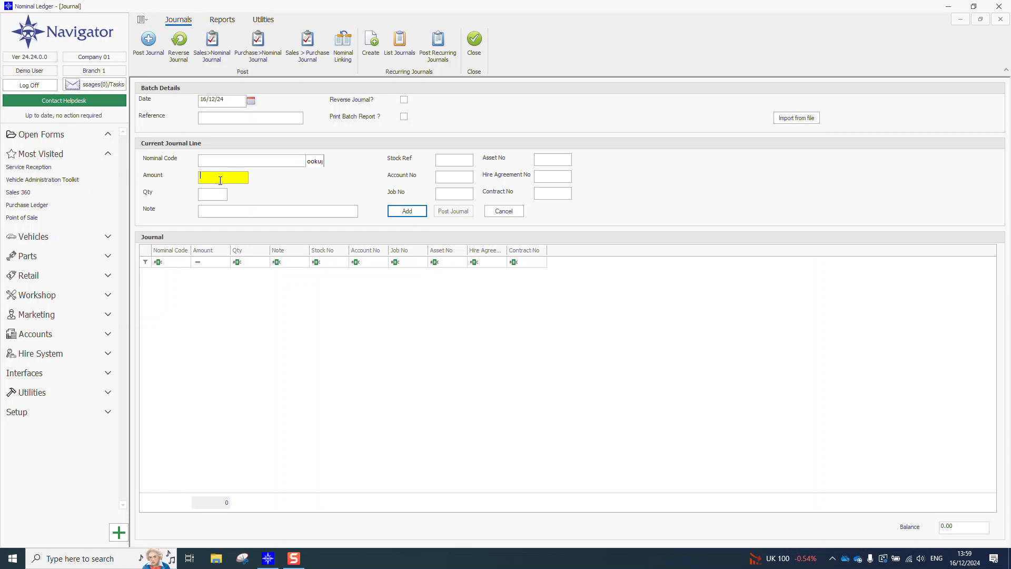
text(-100)
key(BackSpace)
key(BackSpace)
key(BackSpace)
key(BackSpace)
click(213, 194)
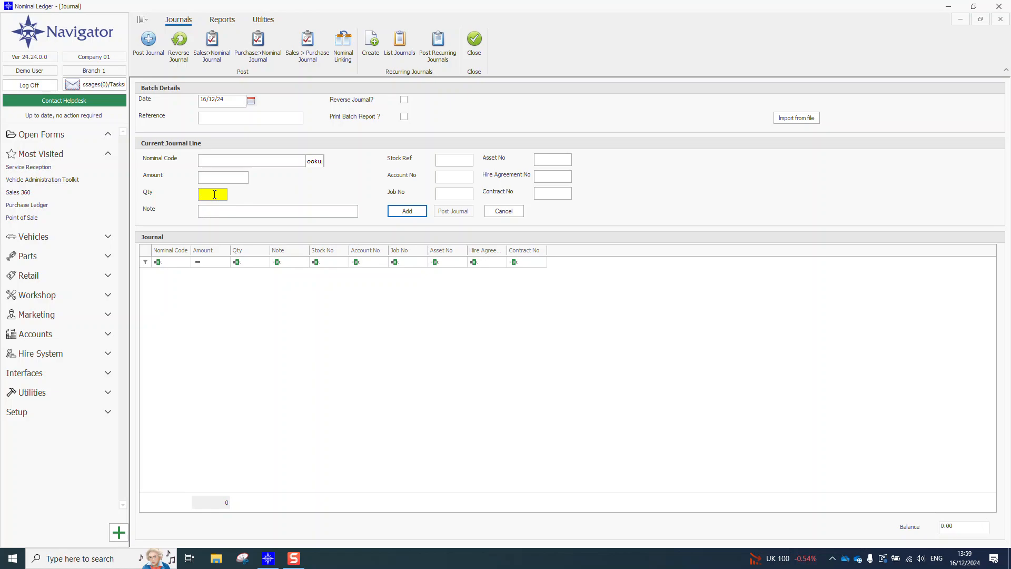
click(220, 213)
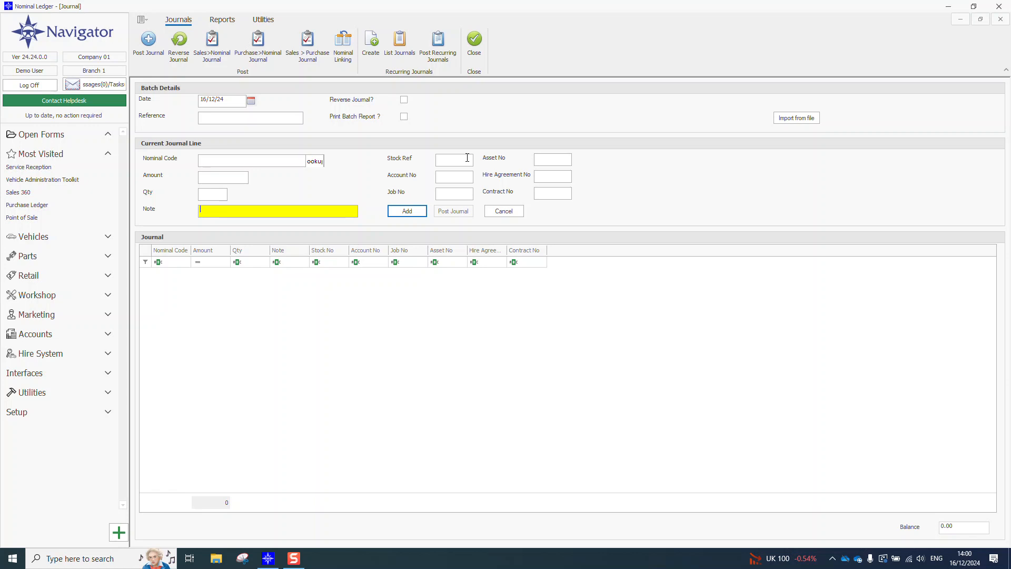
click(456, 159)
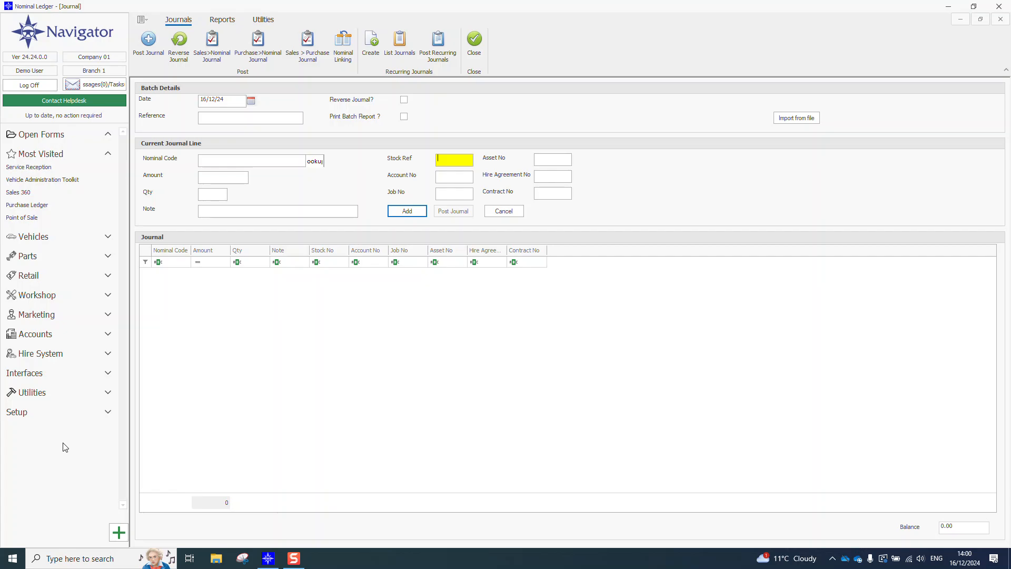
click(104, 518)
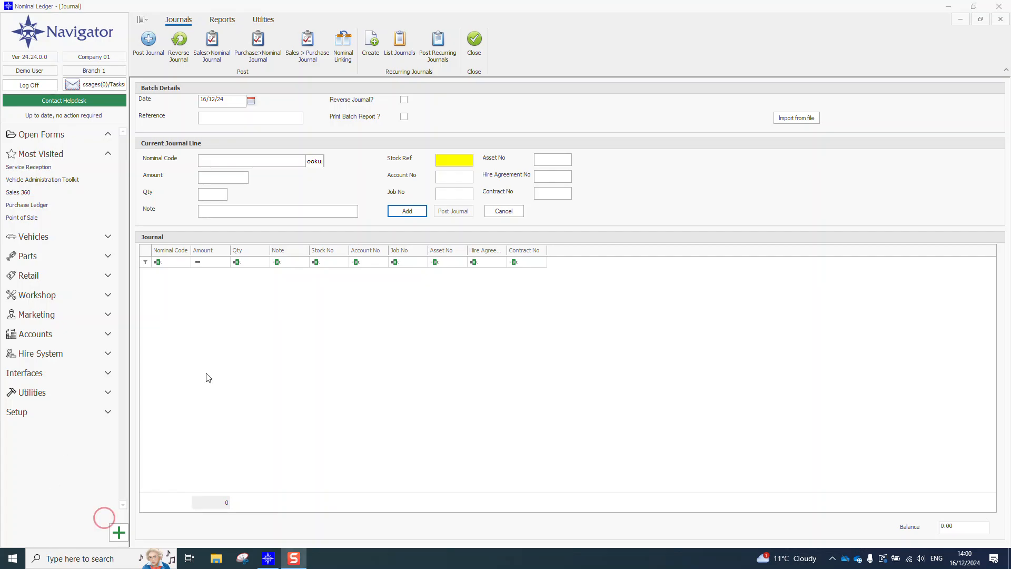
Step: Add a journal line for the BANK CHARGES nominal code with amount 200 and the note "bank charges"
click(322, 165)
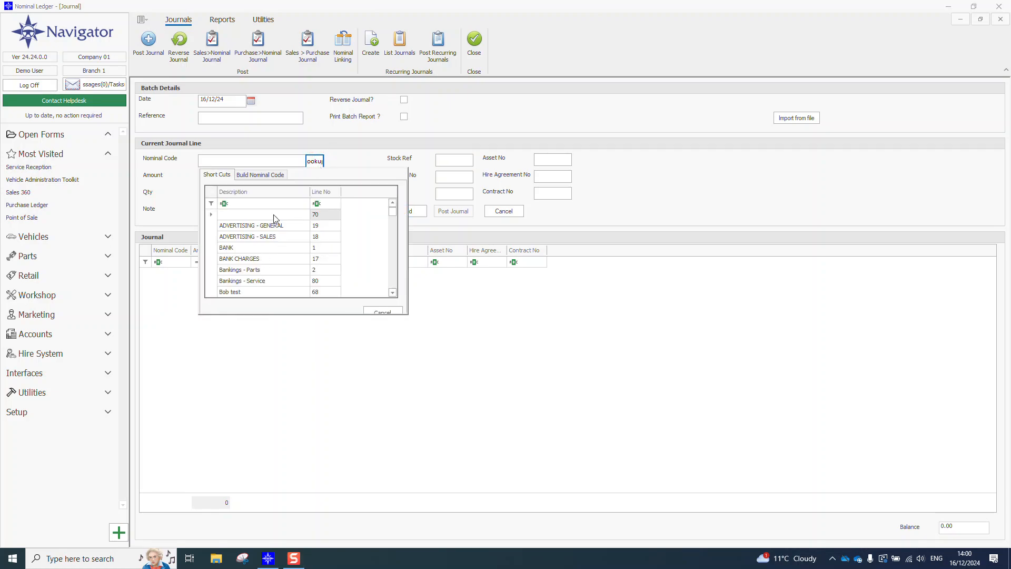
double_click(260, 259)
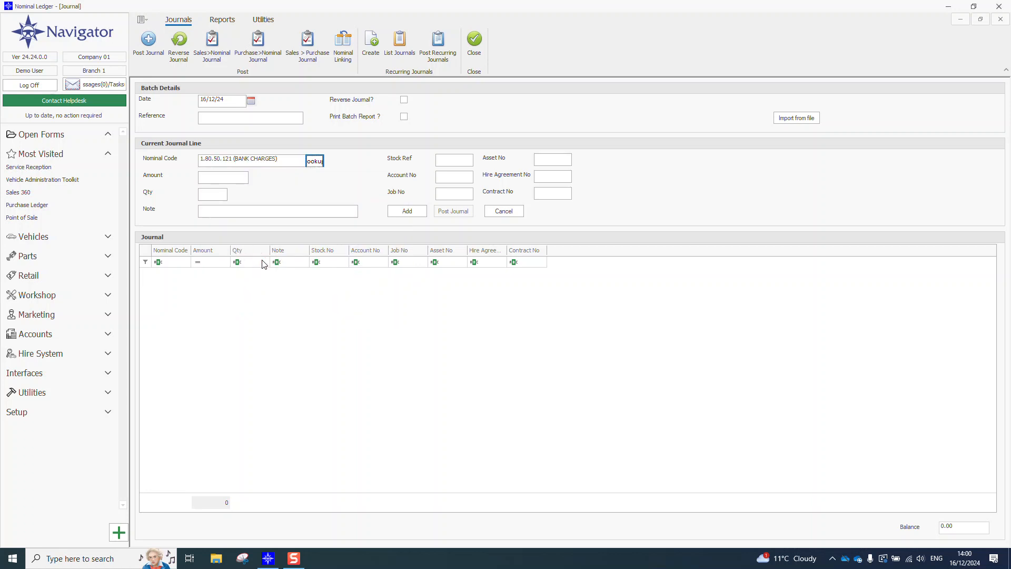
click(225, 178)
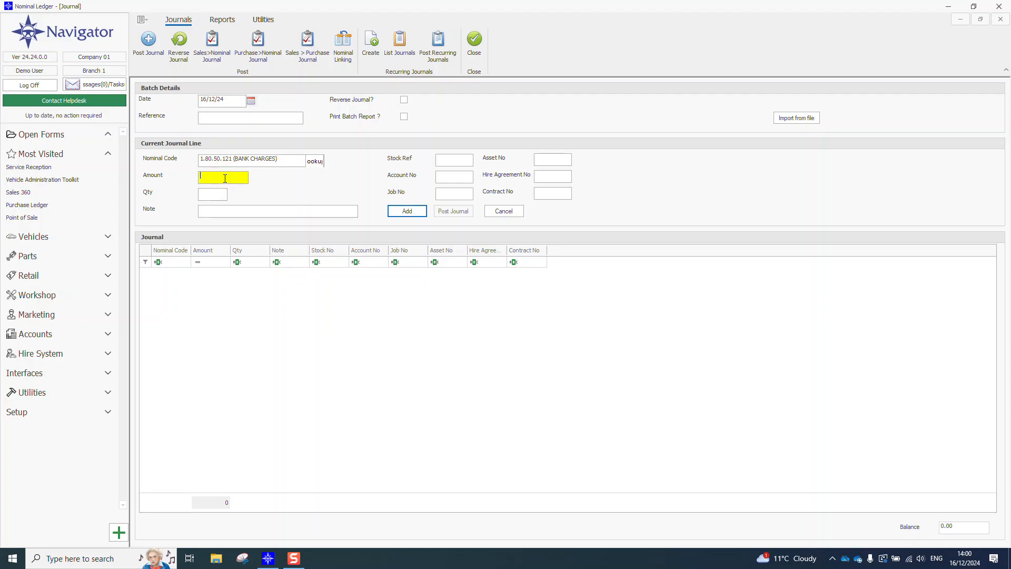
text(200)
key(Tab)
key(Tab)
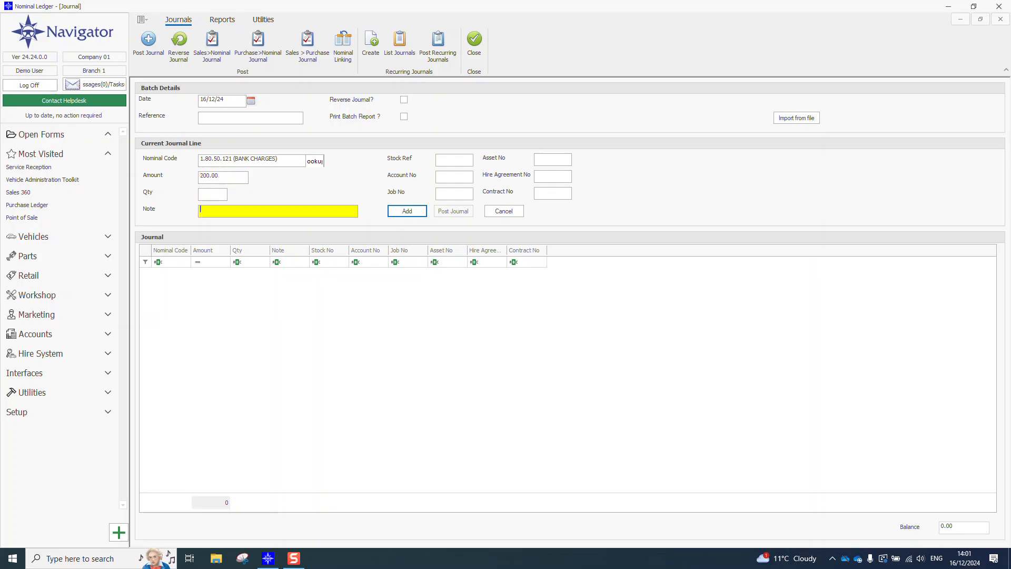
text(bank charges)
click(407, 212)
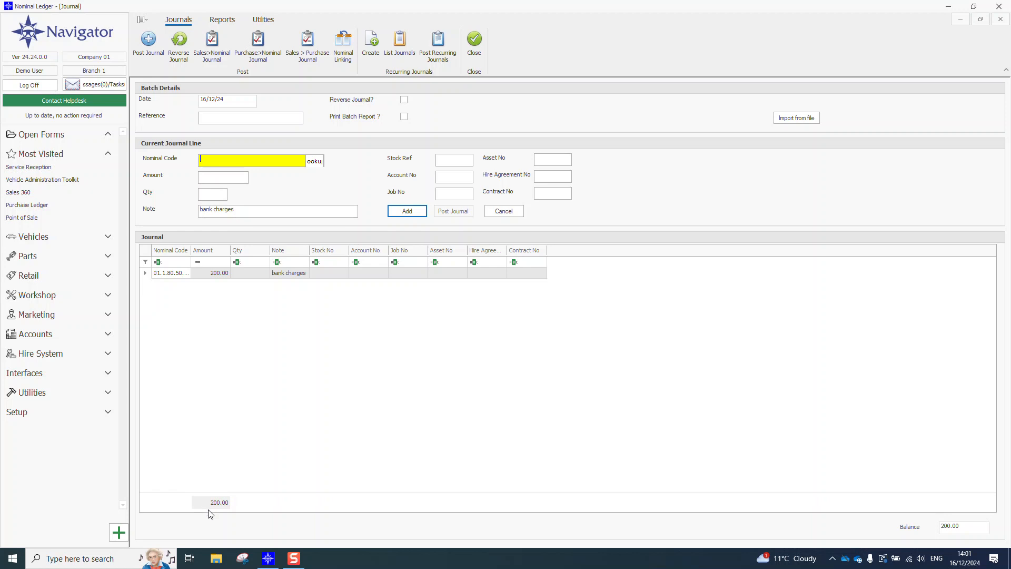
Step: Add a balancing journal line for nominal code 0.0.60.6 with amount -200
click(222, 161)
text(0.0.60.6)
key(Tab)
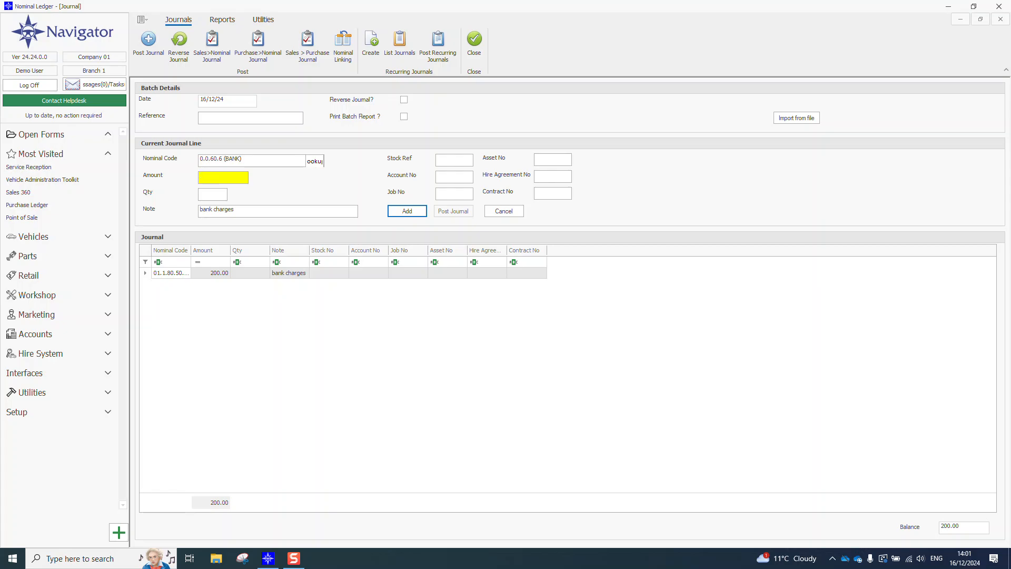
text(-200)
click(407, 210)
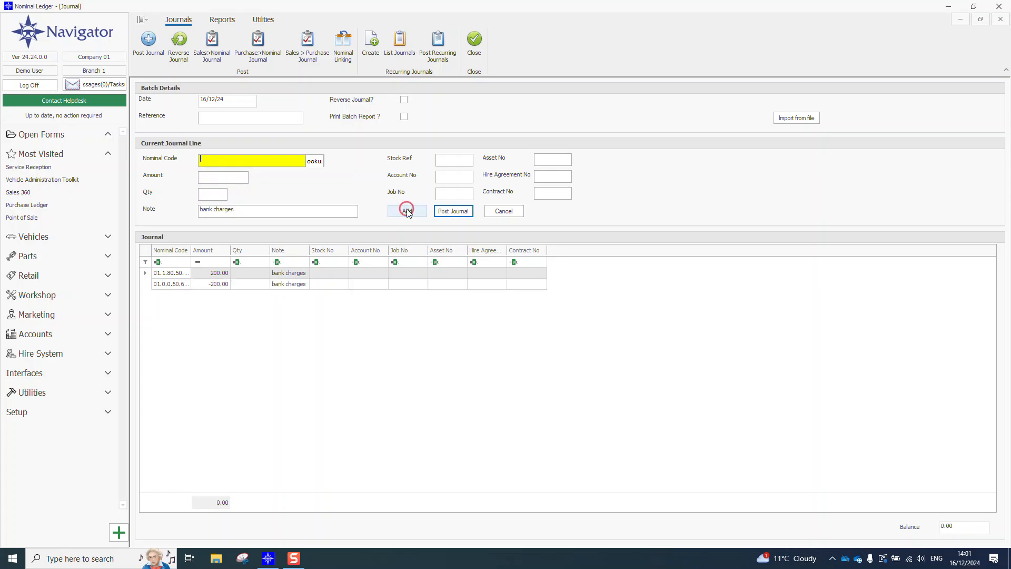
Step: Post the bank charges journal and acknowledge its batch reference
click(463, 215)
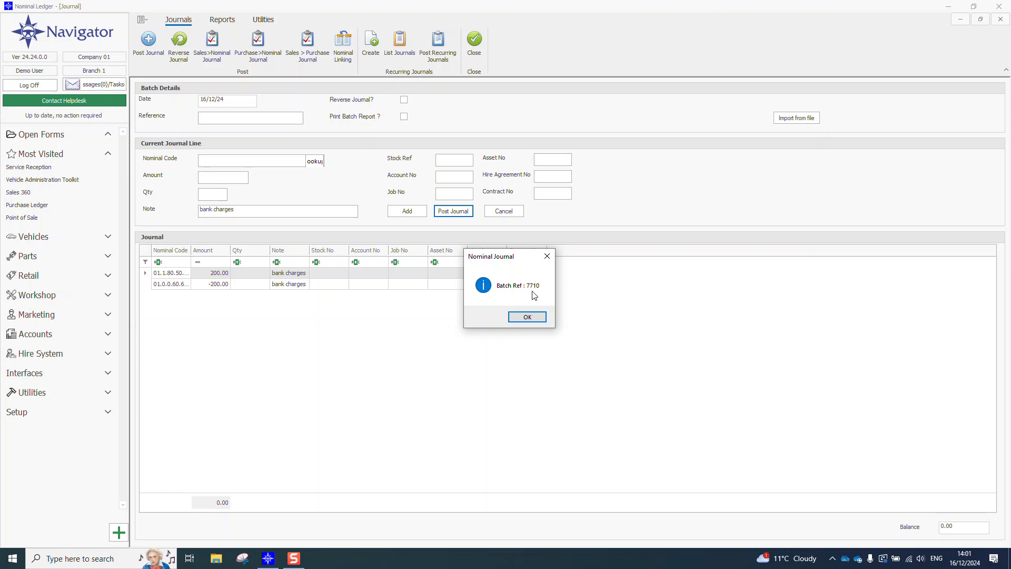
click(541, 318)
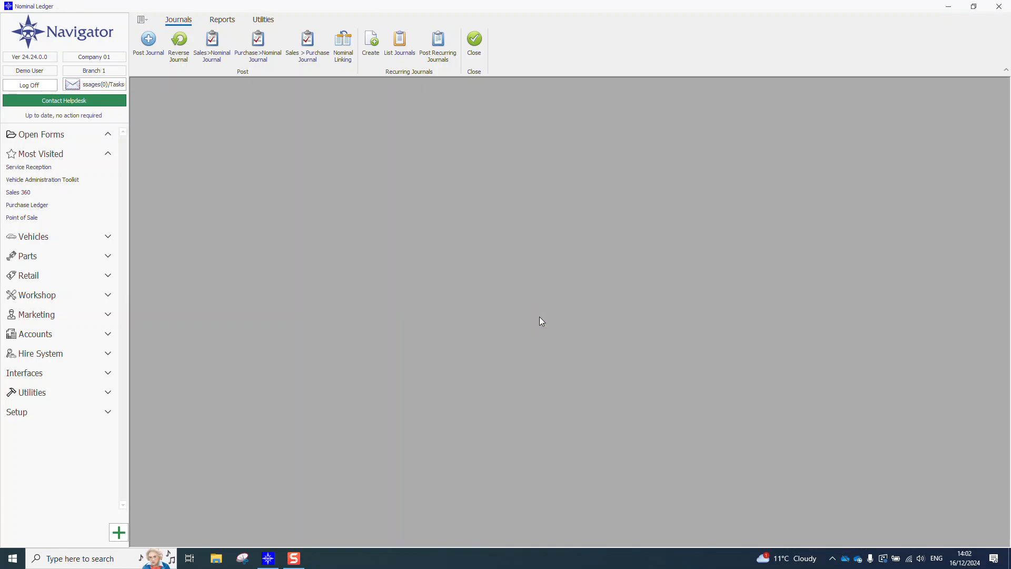
click(113, 528)
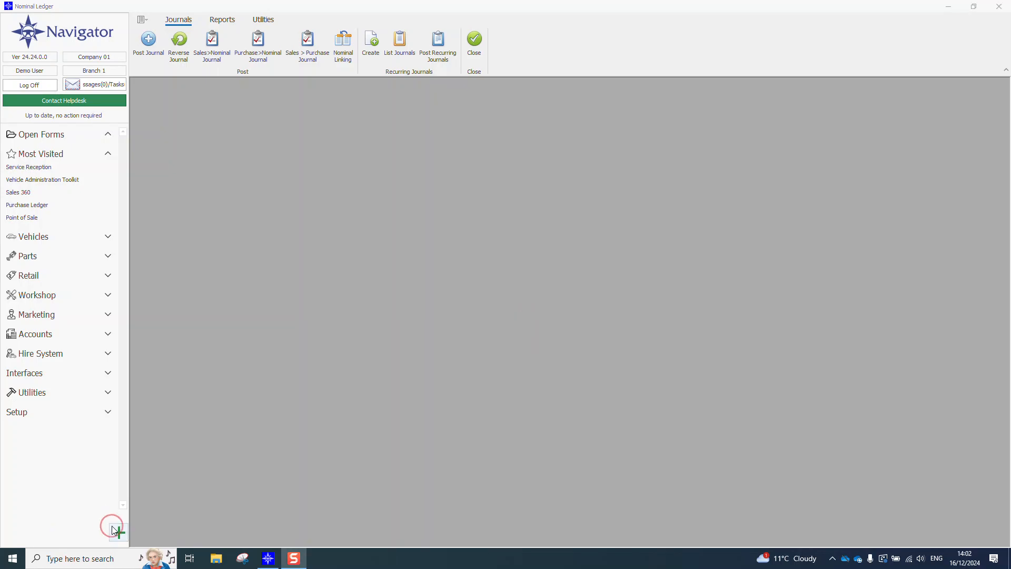